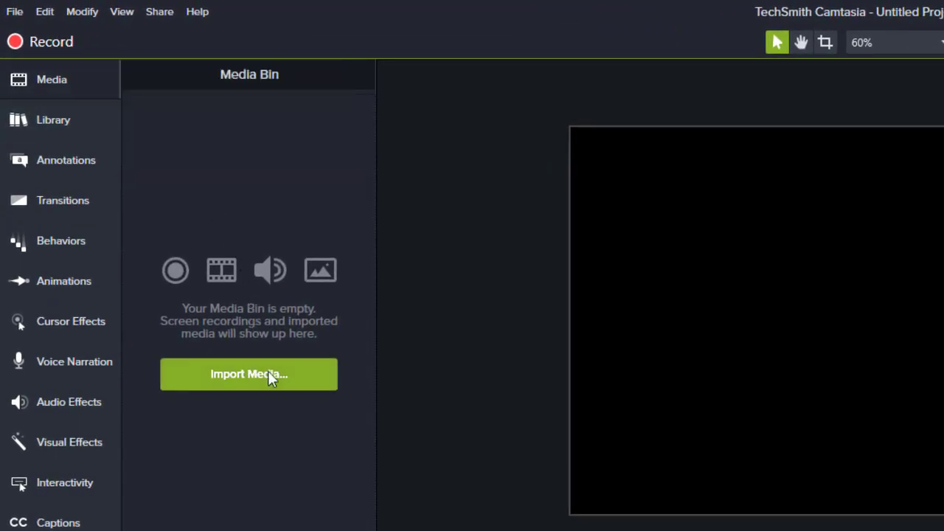
Step: Import the main_6 video from the Desktop and place it at the start of Track 1
click(267, 373)
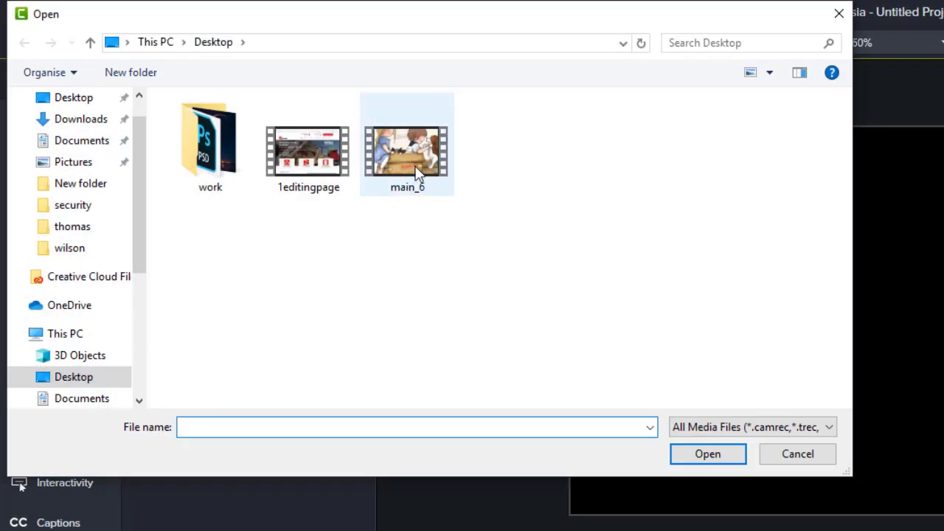
click(417, 174)
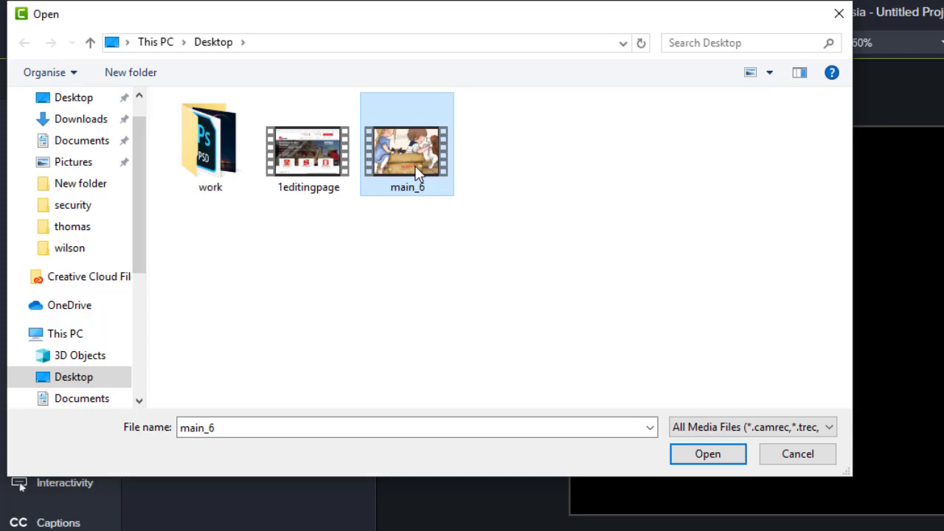
click(701, 458)
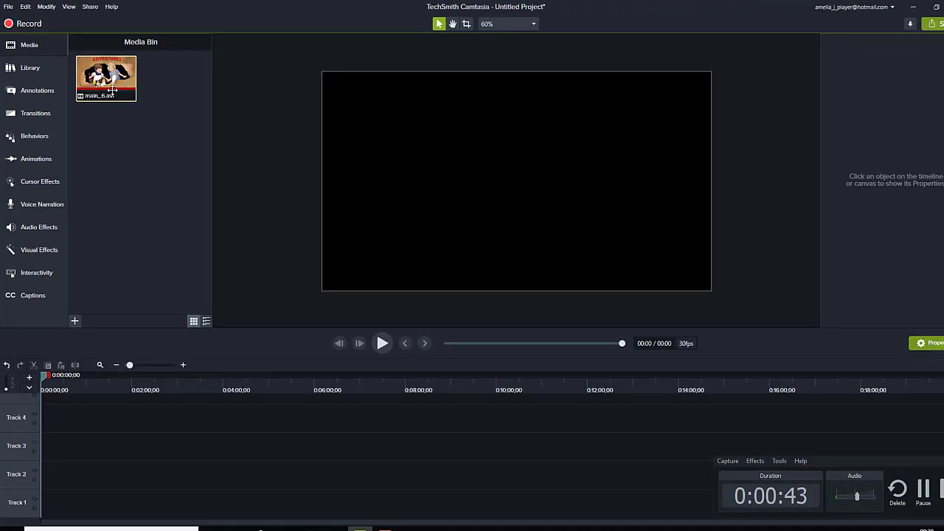
drag(112, 89, 43, 496)
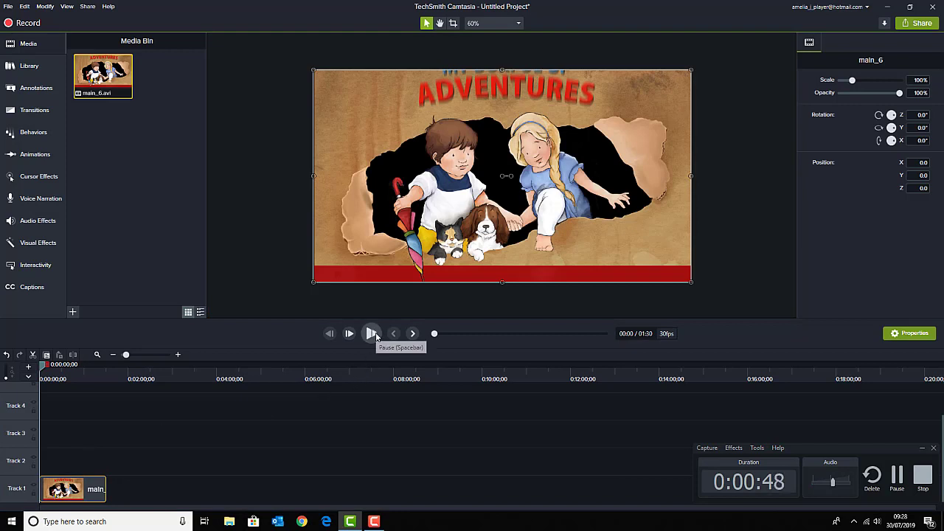
Step: Preview the opening seconds of the main_6 clip and return the playhead to the start of the timeline
click(373, 336)
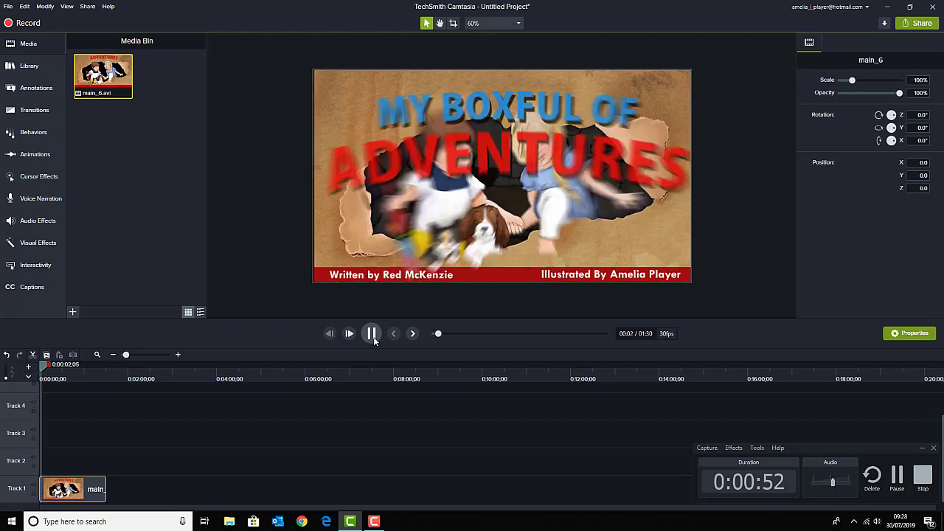
click(372, 334)
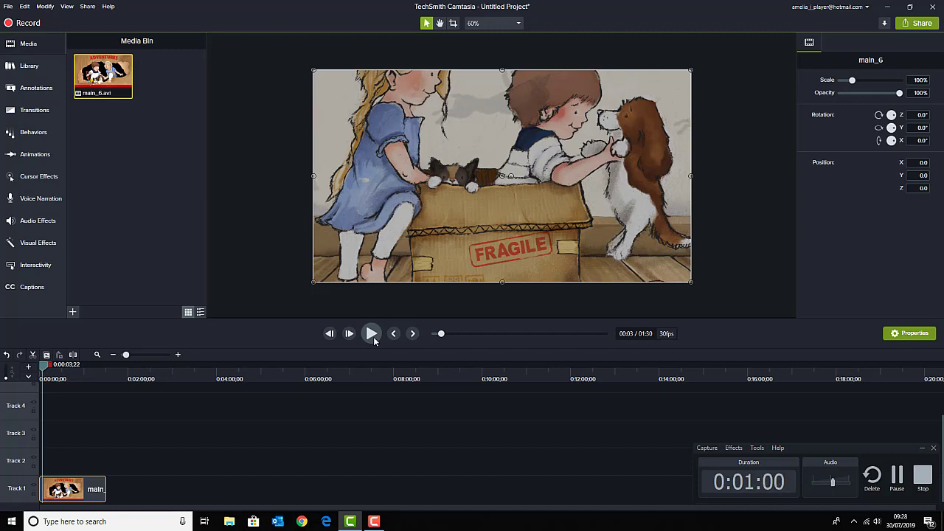
click(178, 355)
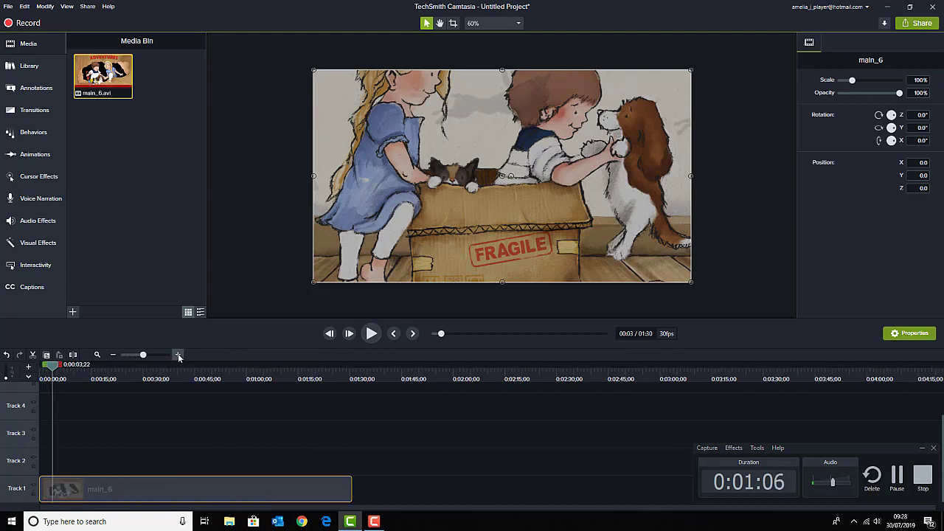
click(178, 354)
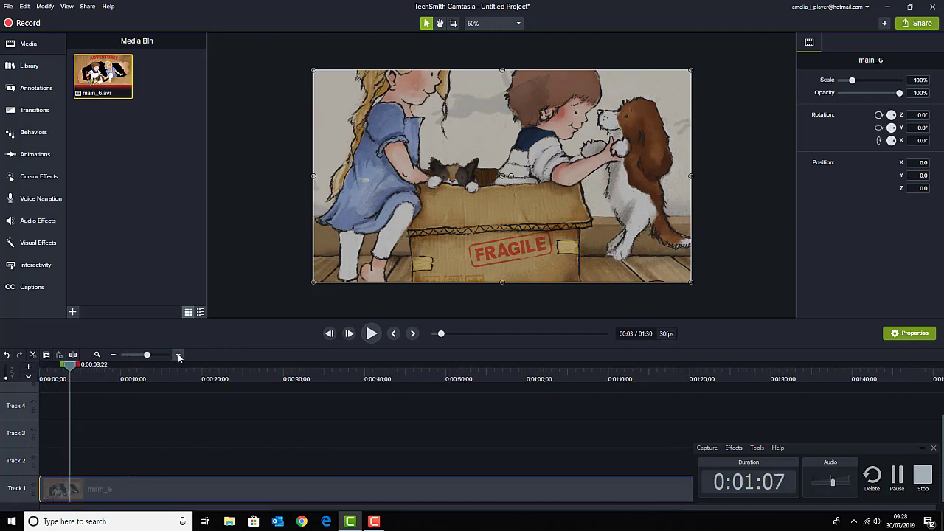
click(113, 355)
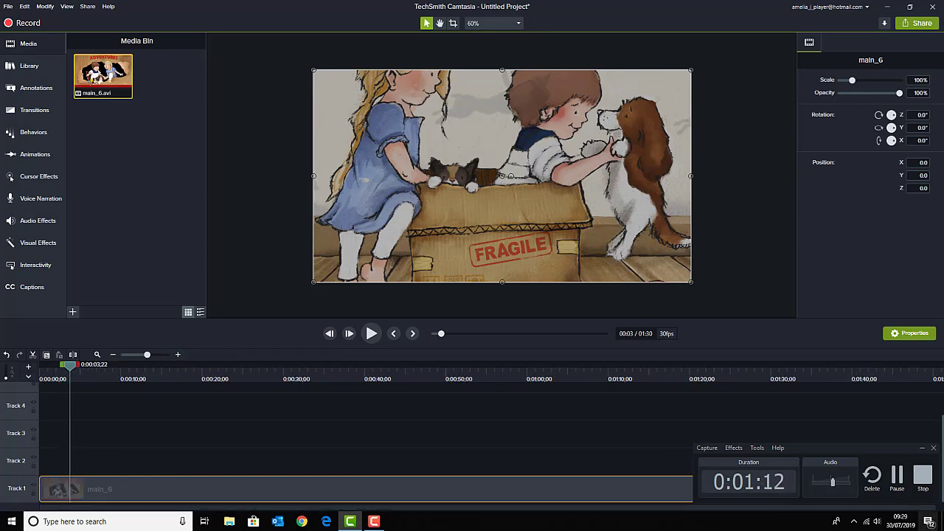
click(921, 449)
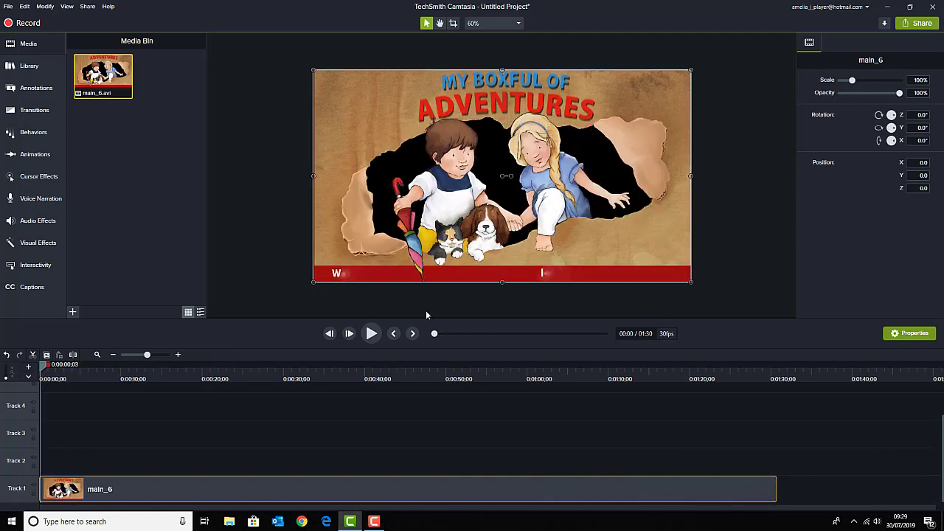
click(394, 334)
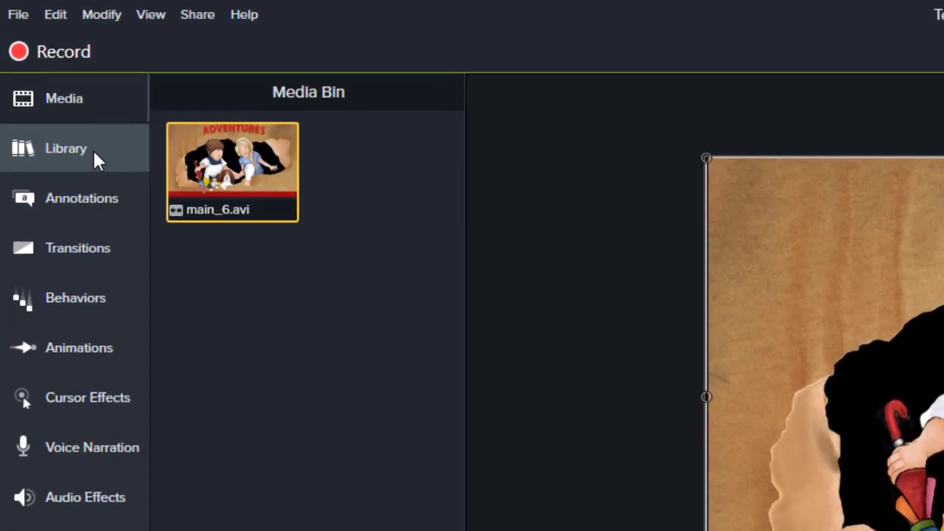
Step: Add the summerwhistling music track from the Camtasia 2019 library to the start of Track 2
click(41, 65)
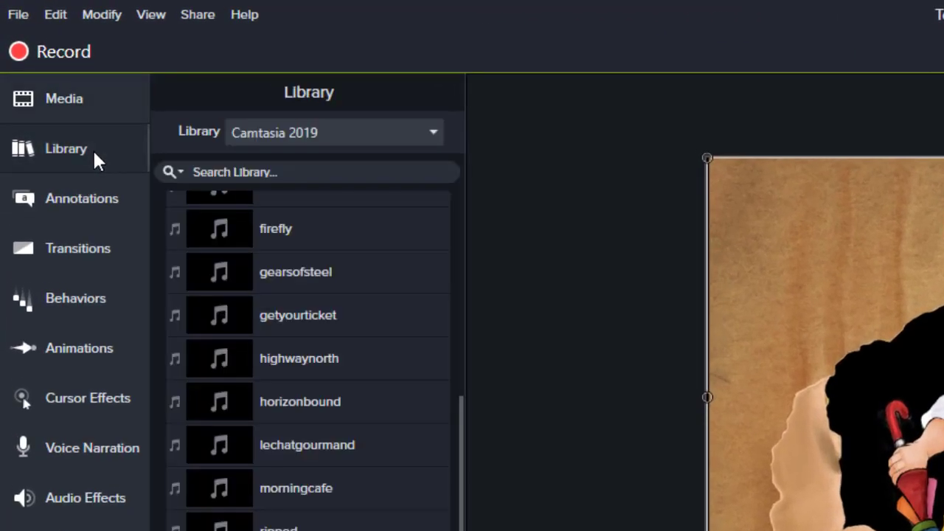
scroll(324, 332, up, 10)
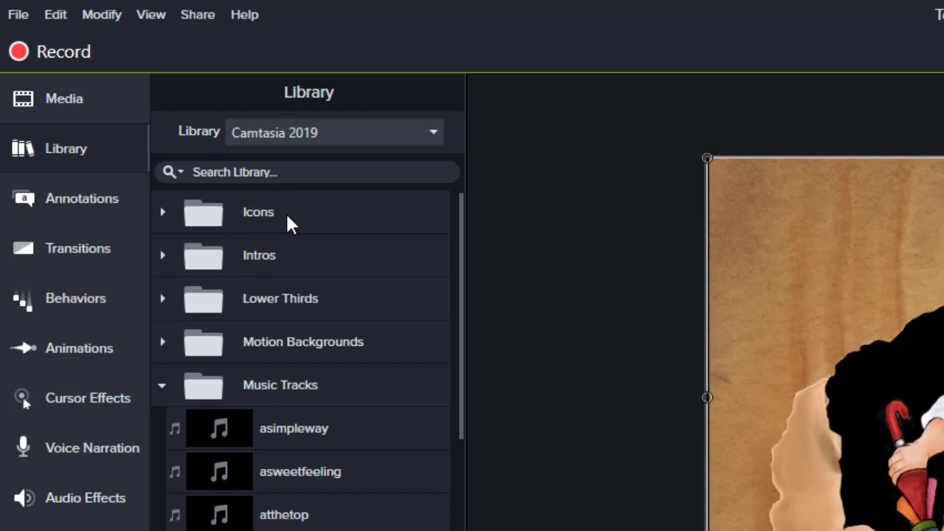
scroll(304, 292, down, 6)
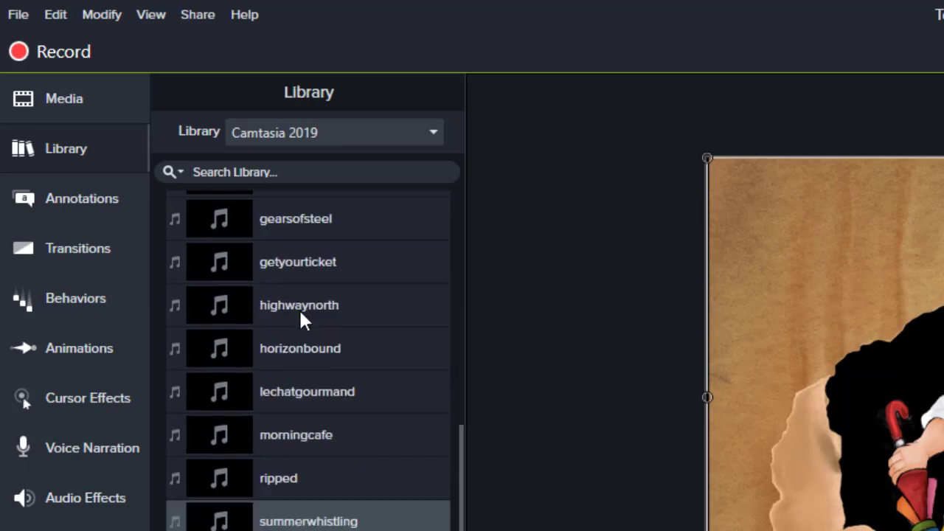
drag(343, 522, 44, 519)
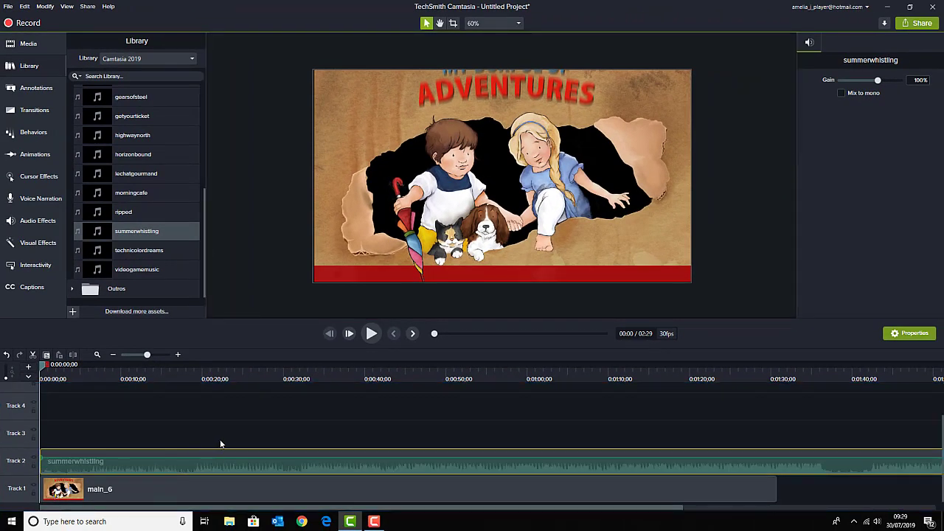
Step: Play back the video with the music briefly and trim the end of summerwhistling to match the end of main_6
click(372, 336)
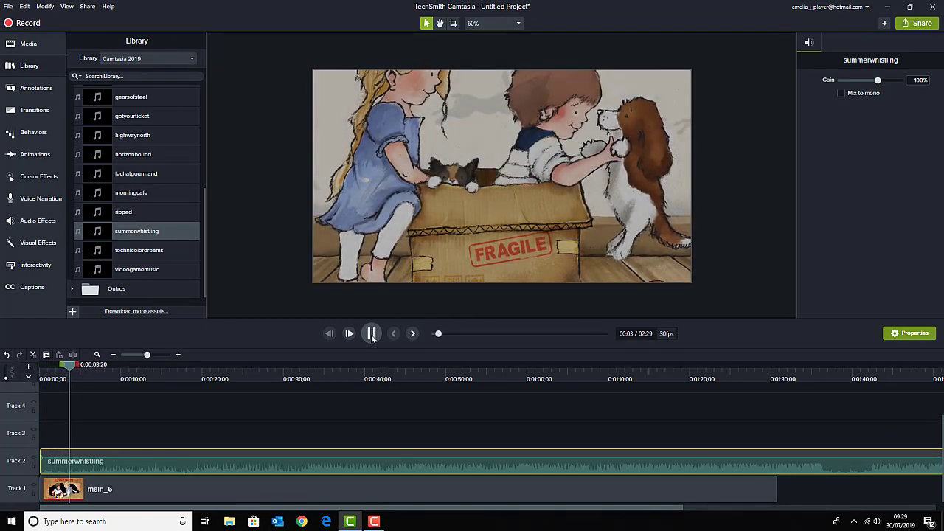
click(371, 336)
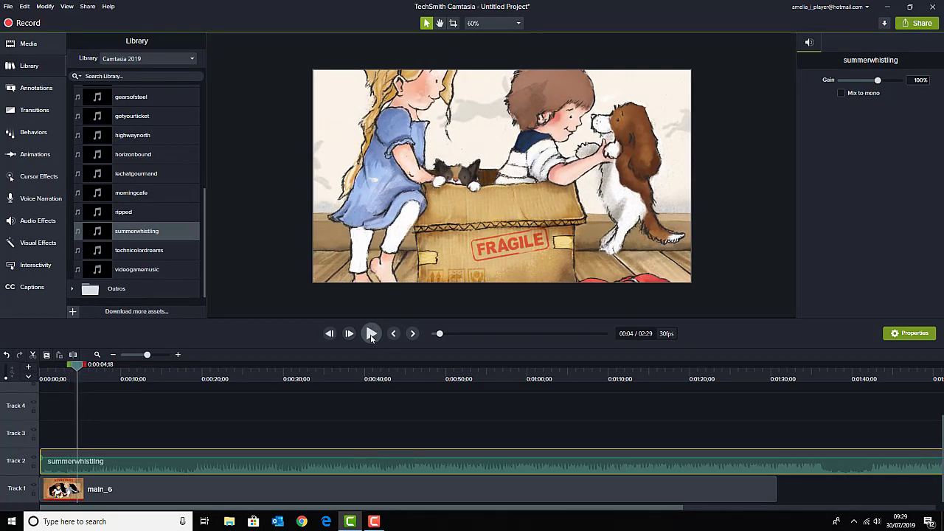
click(113, 355)
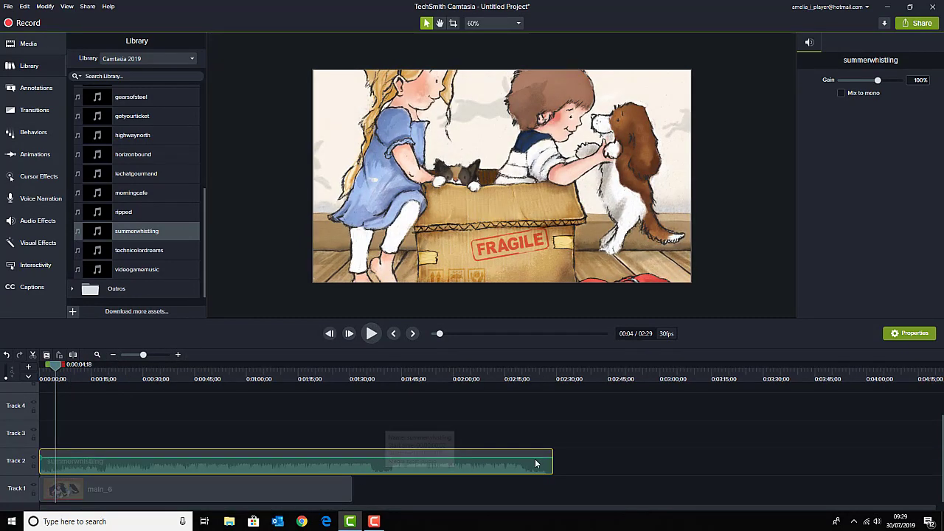
drag(552, 465, 353, 498)
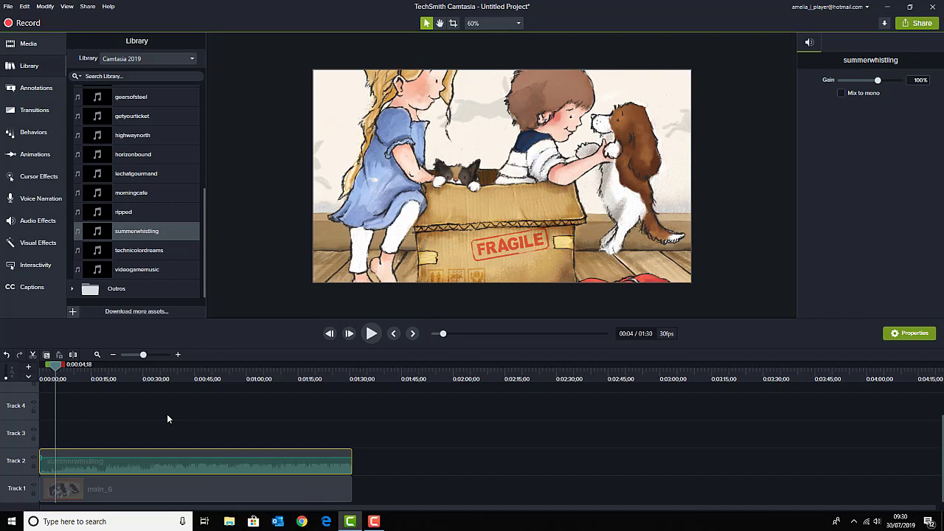
Step: Apply Fade In and Fade Out to the summerwhistling track and lengthen each fade to about 9 seconds
click(39, 221)
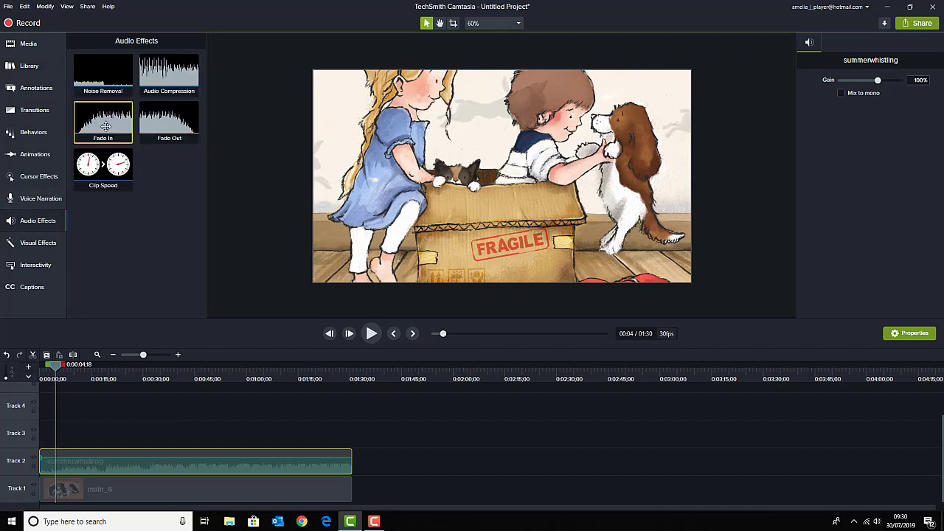
drag(105, 125, 48, 463)
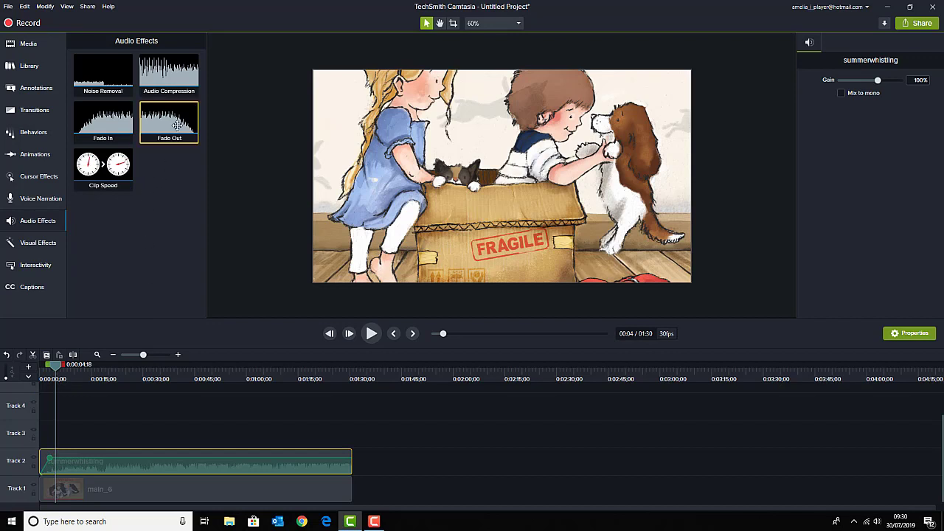
mouse_move(169, 121)
mouse_down()
mouse_move(295, 421)
mouse_move(300, 468)
mouse_up()
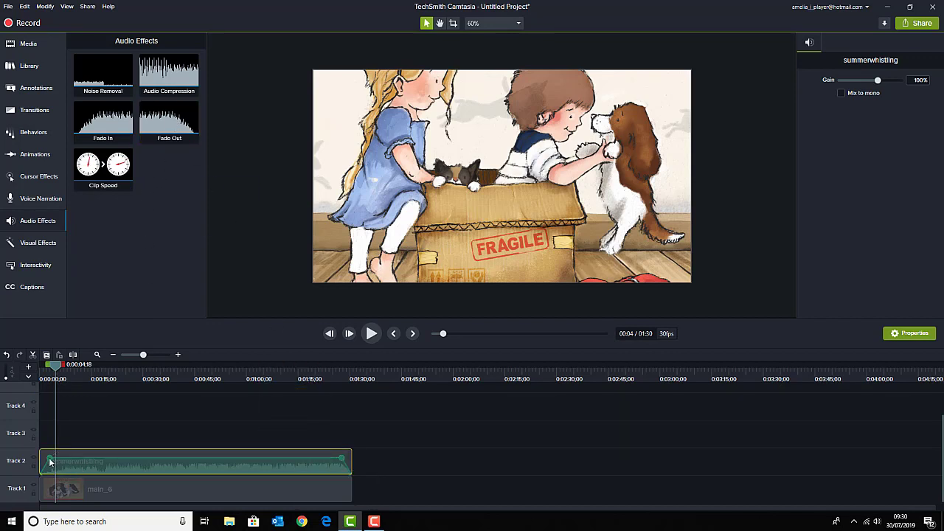
drag(49, 463, 69, 460)
drag(329, 464, 320, 464)
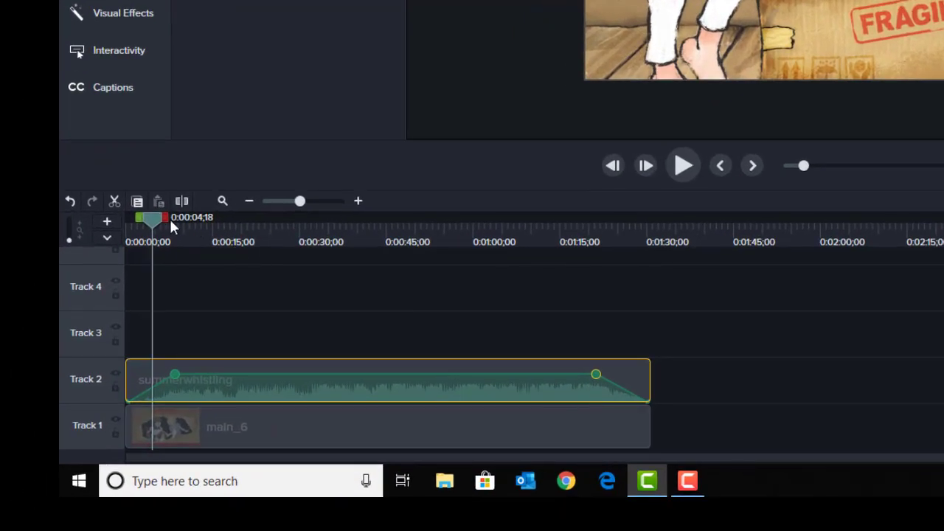
Step: Play the project from the beginning for about 12 seconds to check the music's fade-in
click(722, 168)
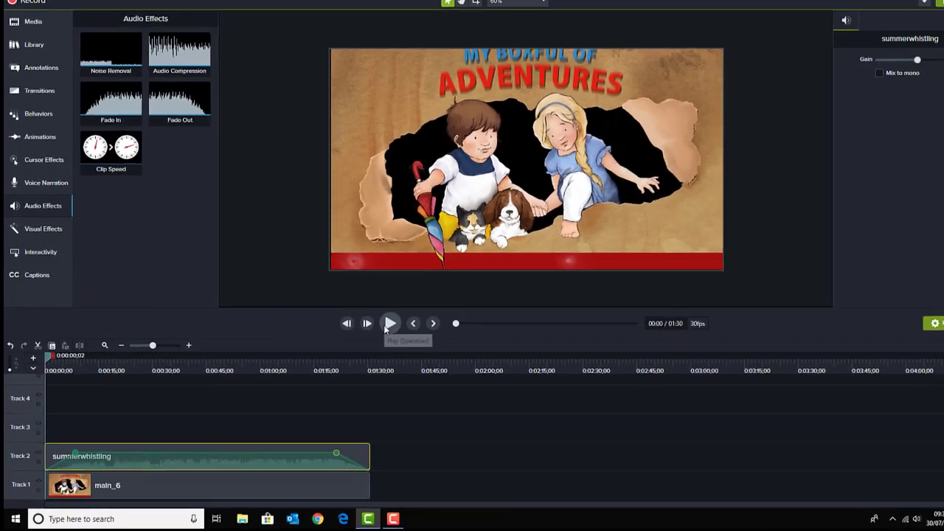
click(663, 176)
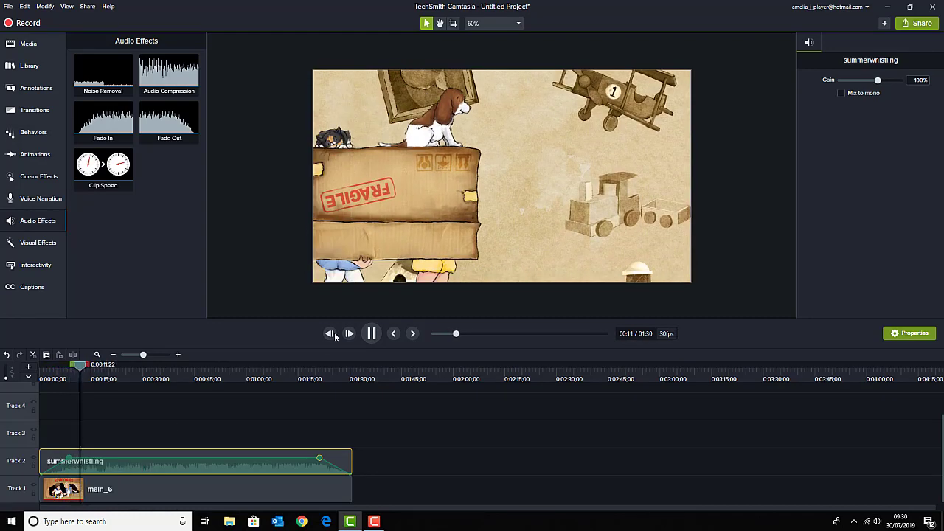
click(372, 333)
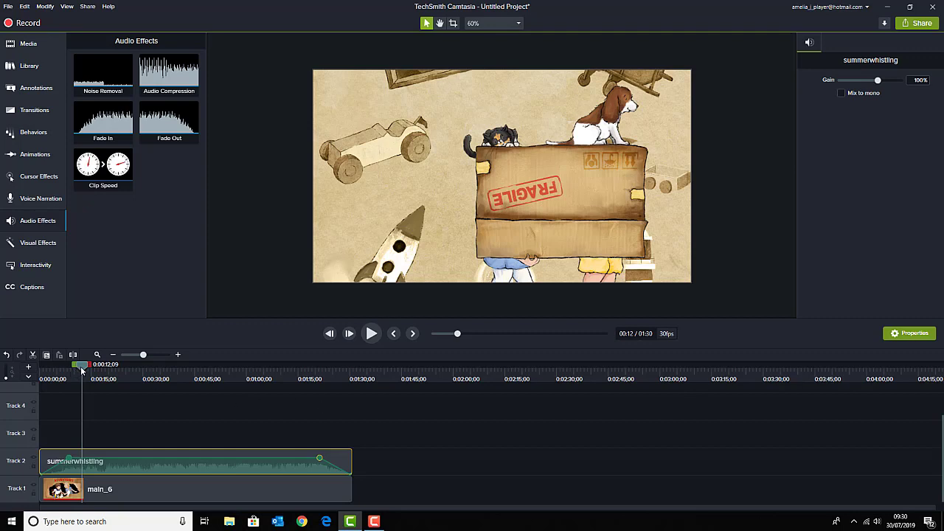
Step: Split the main_6 video clip on Track 1 at 0:00:31;21
drag(81, 370, 148, 379)
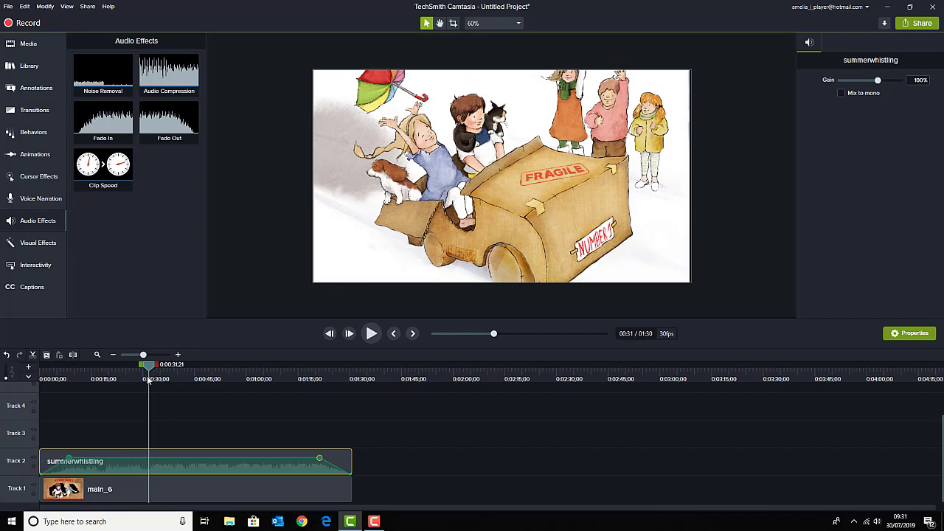
click(138, 489)
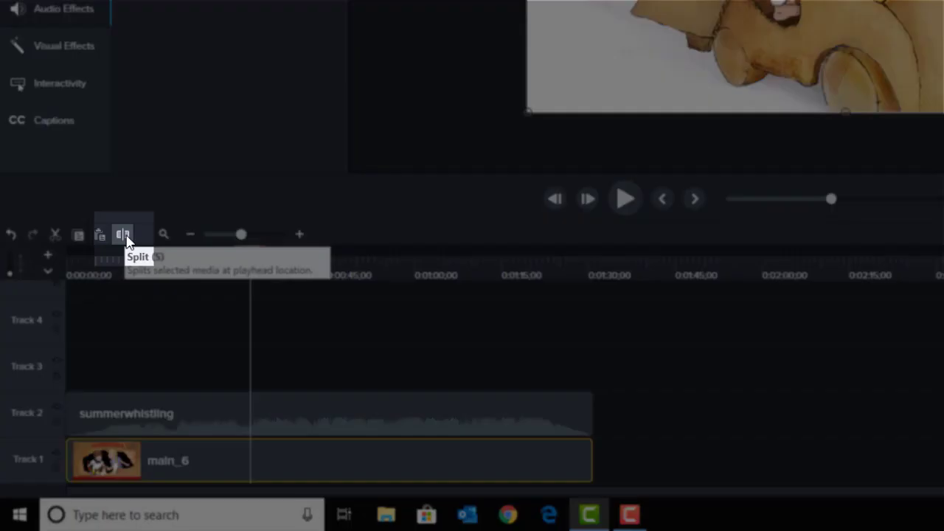
click(125, 236)
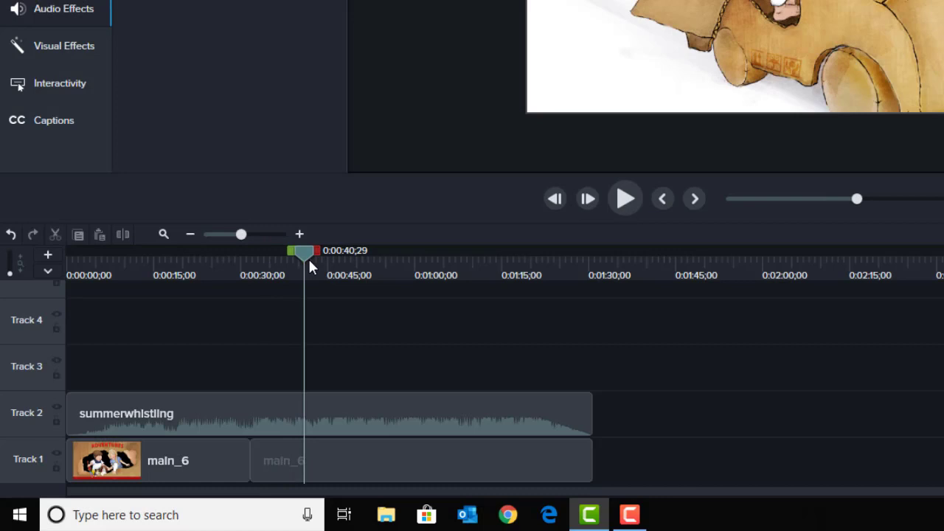
Step: Split the second main_6 segment on Track 1 at 0:00:41;16
mouse_move(308, 258)
mouse_down()
mouse_move(335, 260)
mouse_move(331, 269)
mouse_move(307, 266)
mouse_up()
click(272, 451)
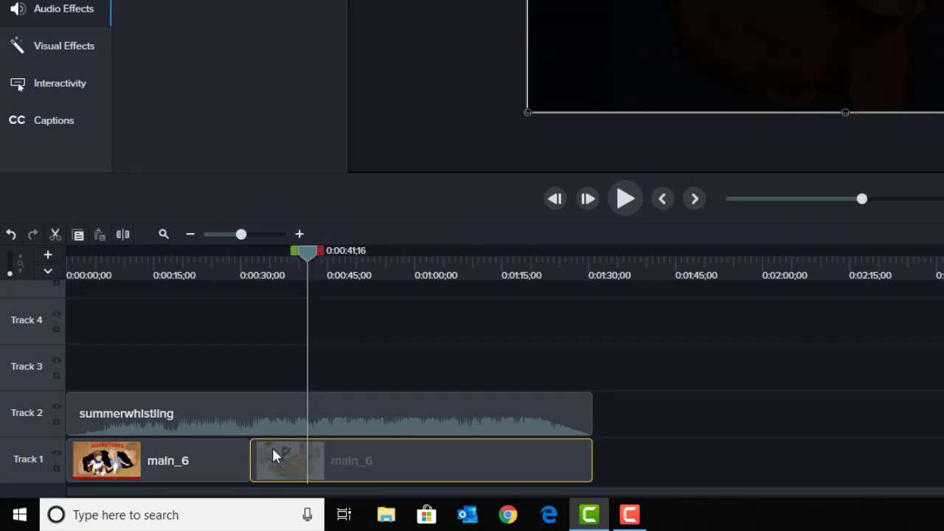
click(125, 233)
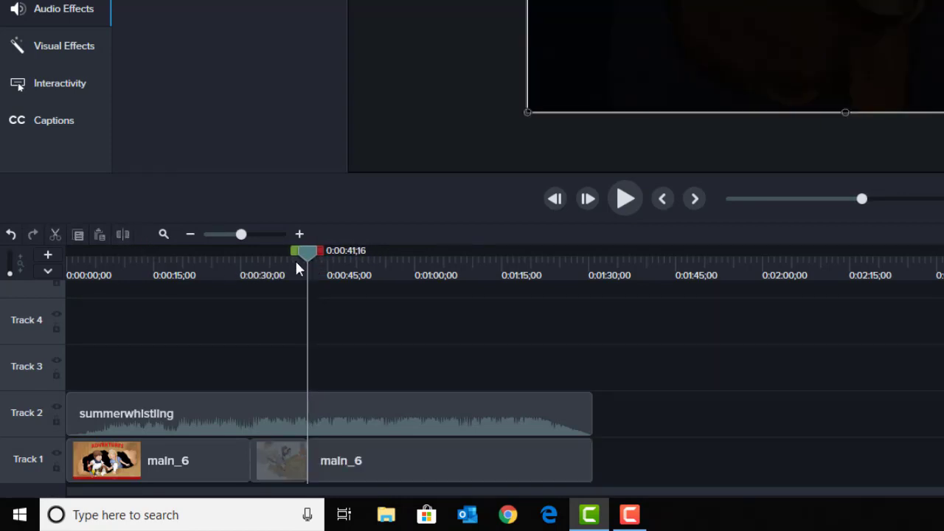
Step: Delete the middle main_6 segment between the two splits on Track 1, leaving the gap open
drag(307, 253, 366, 254)
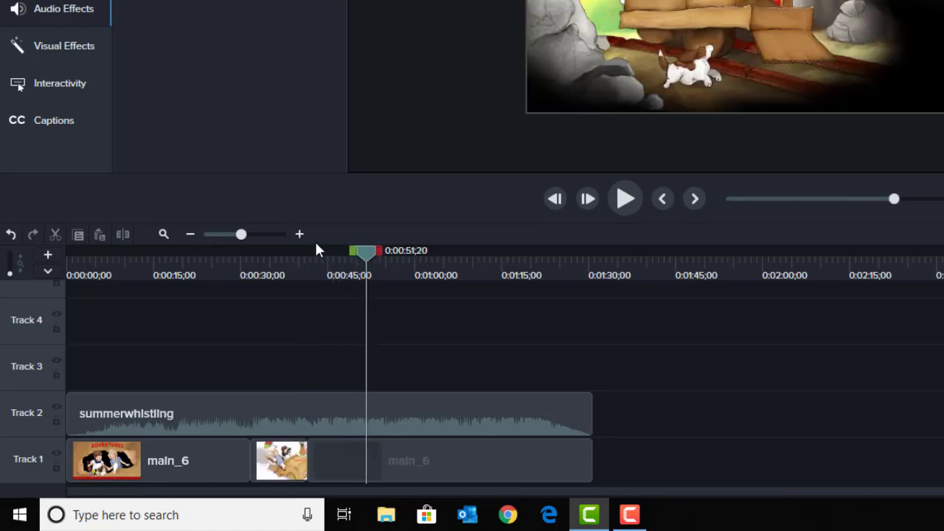
click(299, 233)
click(610, 467)
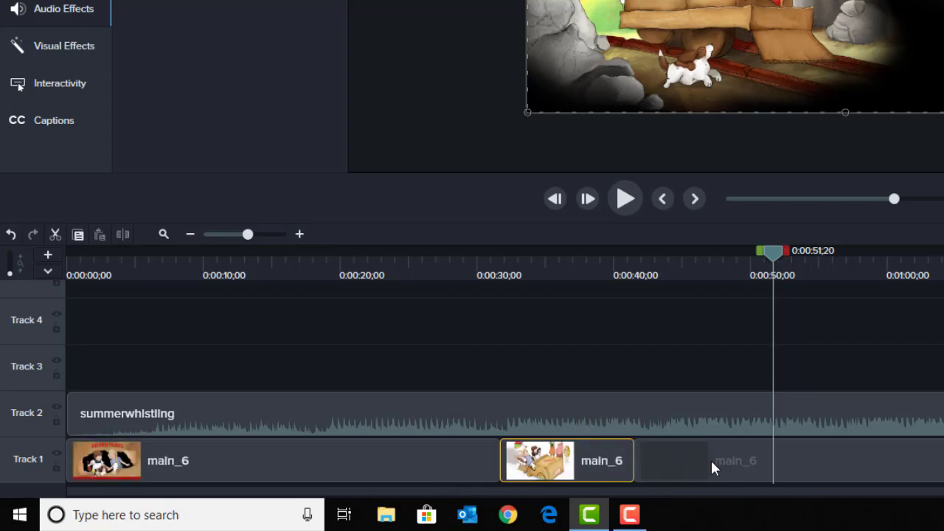
key(Delete)
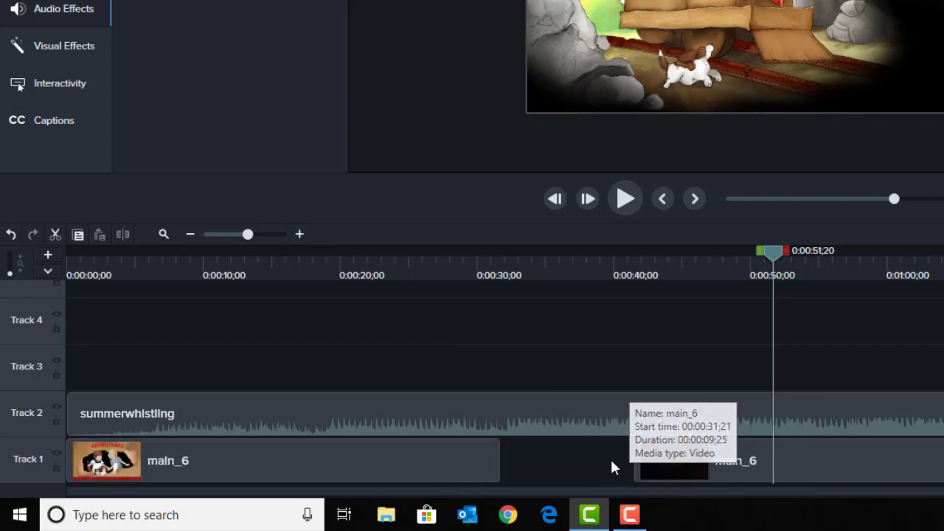
Step: Close the gap on Track 1 by moving the second main_6 segment against the first, and return the playhead to 0:00:02;23
click(722, 461)
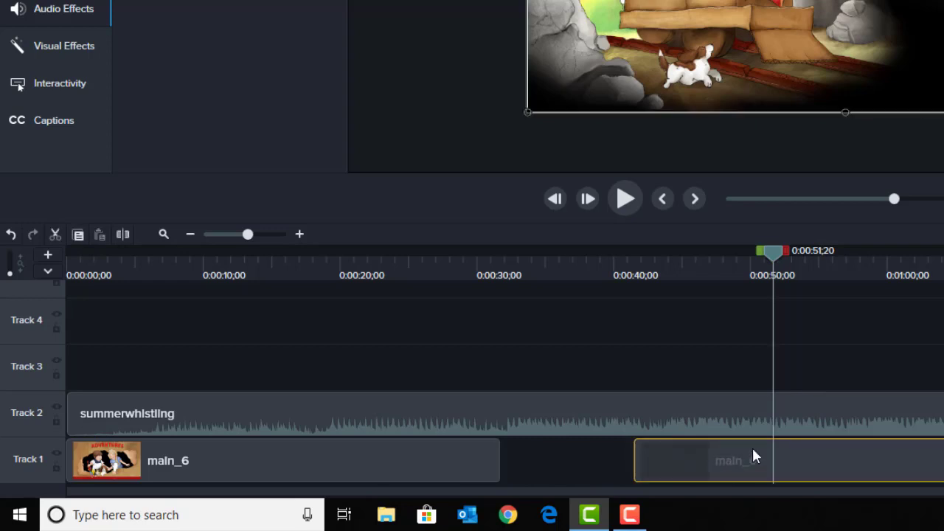
drag(746, 455, 678, 455)
drag(639, 459, 587, 462)
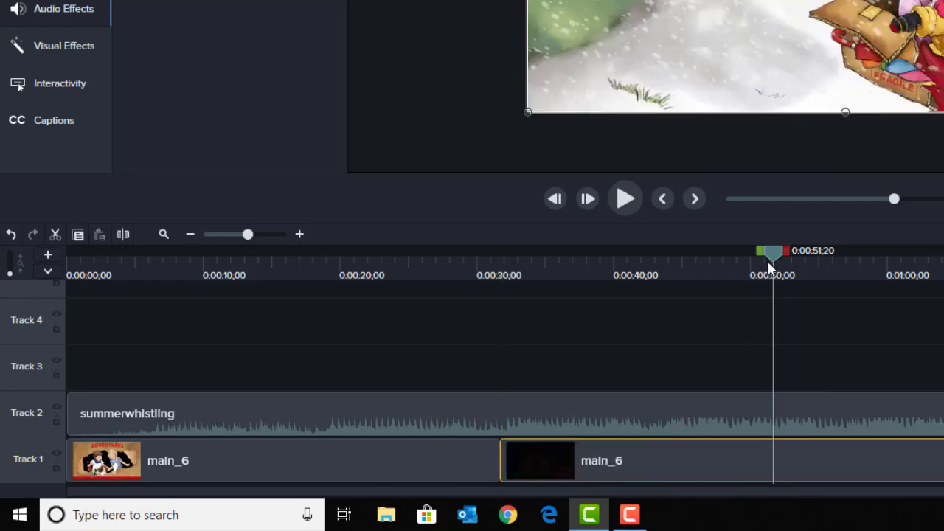
drag(769, 254, 103, 338)
Step: Shift the summerwhistling fade-out on Track 2 earlier so that it reaches silence at the end of the main_6 video
click(190, 234)
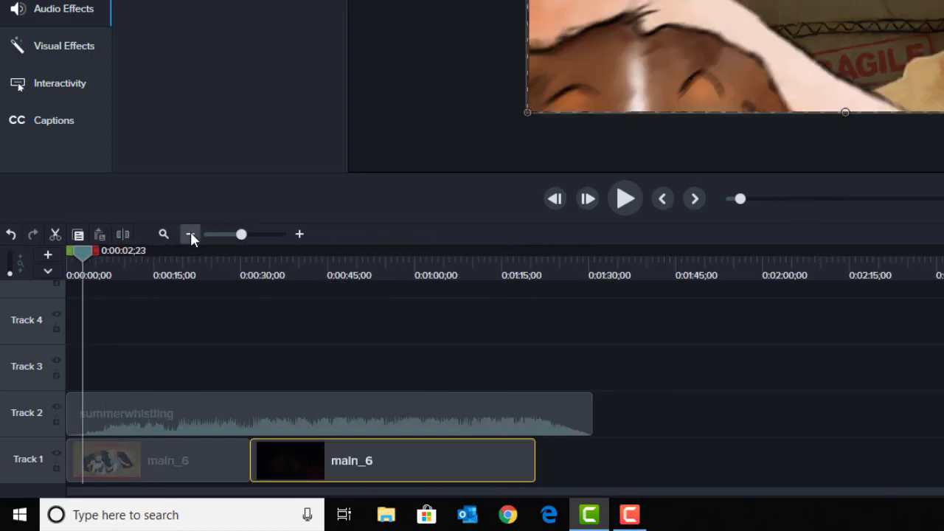
click(519, 405)
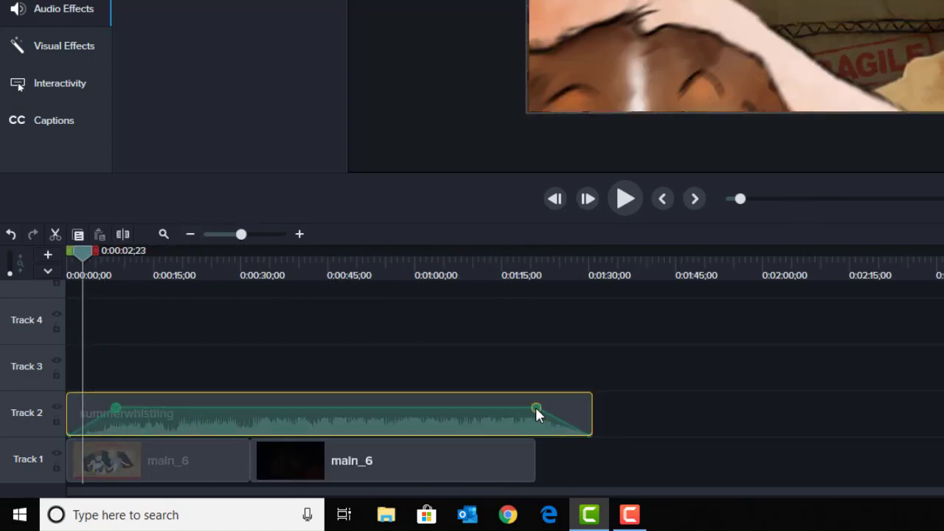
drag(535, 407, 478, 408)
drag(589, 435, 532, 452)
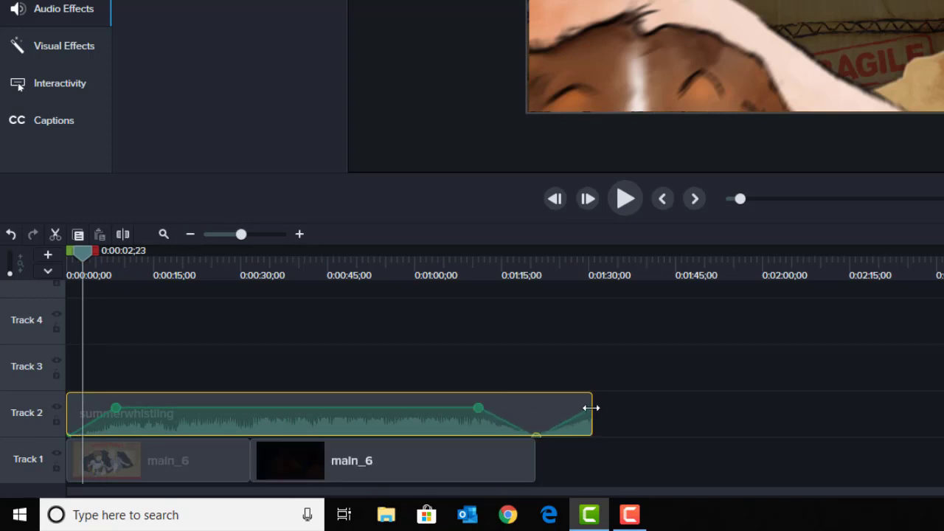
Step: Silence the summerwhistling audio beyond the fade-out and trim the clip's end to match the end of the main_6 video
drag(592, 412, 743, 413)
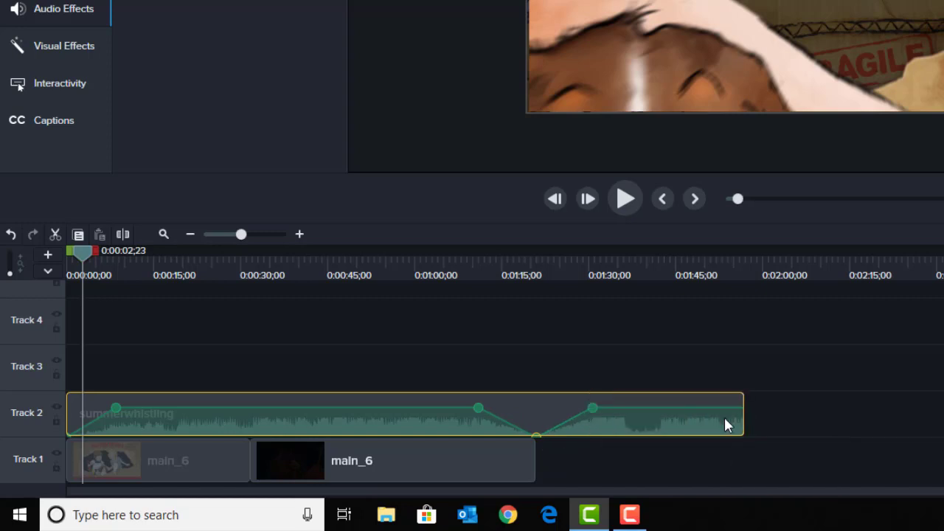
drag(592, 408, 723, 465)
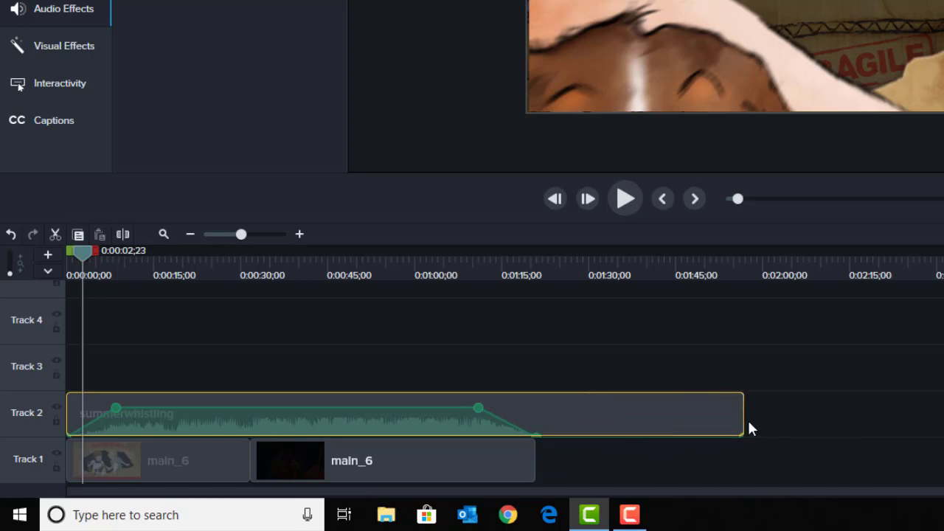
drag(742, 418, 538, 459)
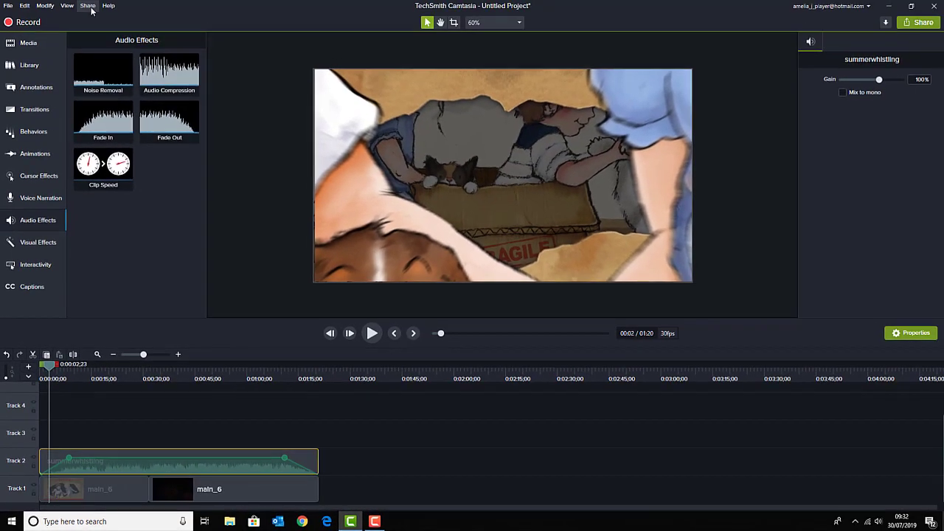
Step: Start producing the project for YouTube and title the video "Demo Trailer"
click(87, 6)
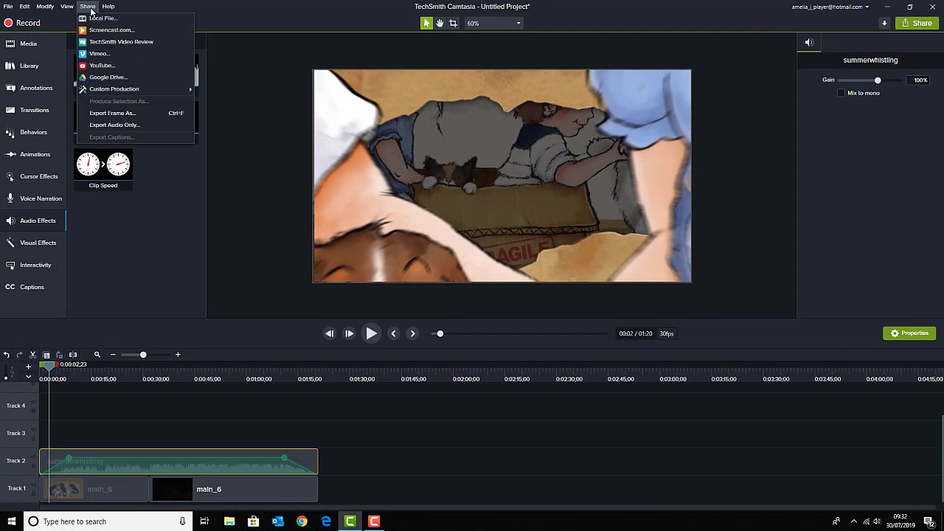
click(133, 66)
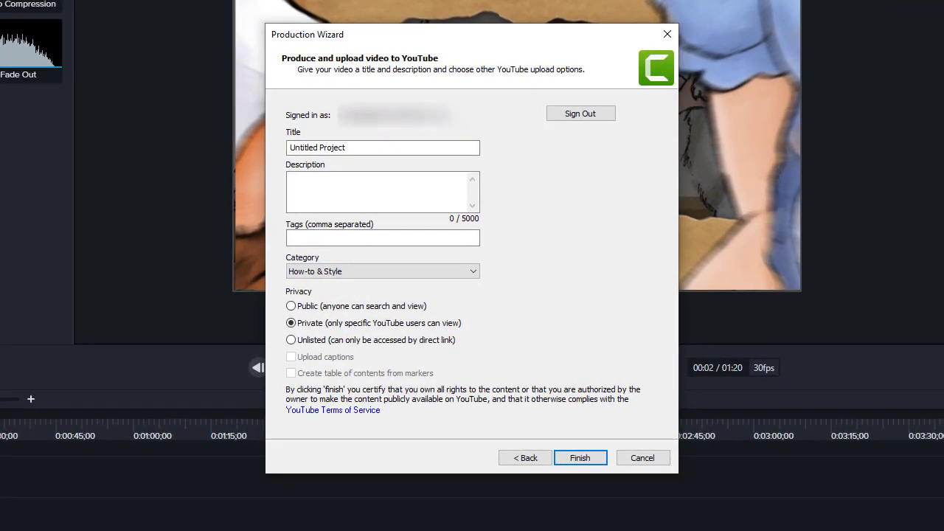
drag(360, 145, 227, 159)
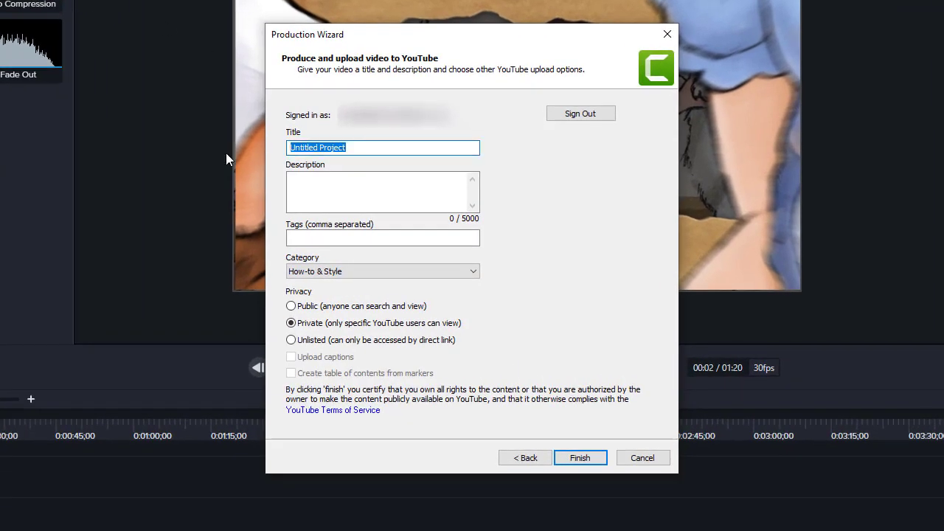
text(Demo T)
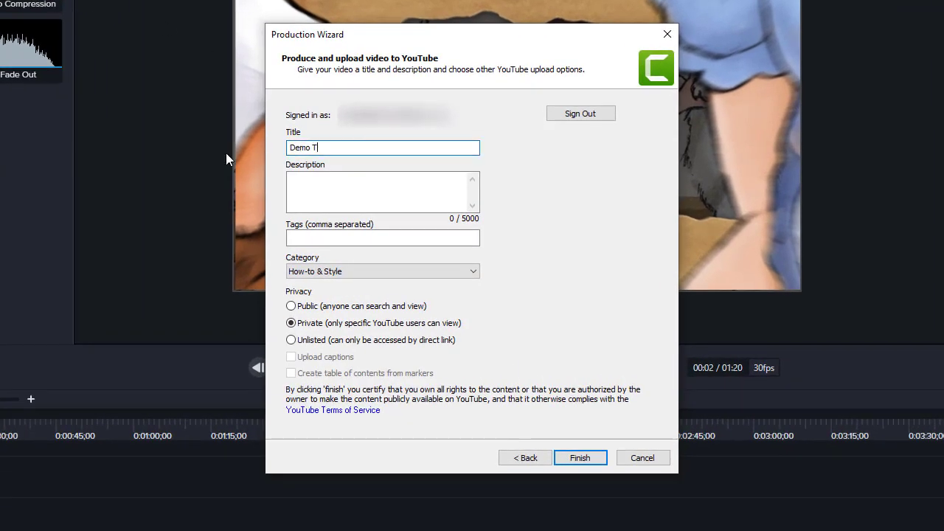
text(railer)
Step: Give the YouTube upload the description "A trailer of a demo video" and the tag "animation"
click(316, 177)
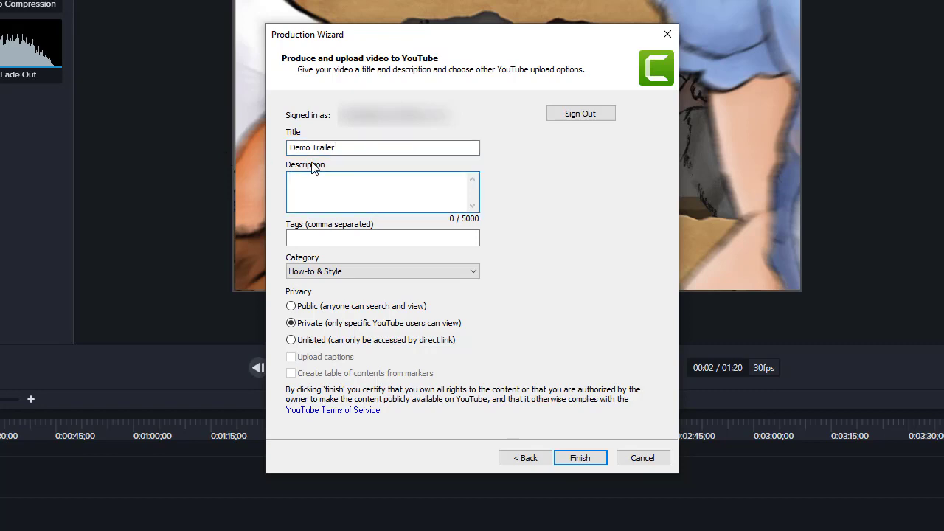
text(A trailer of a demo video)
click(306, 236)
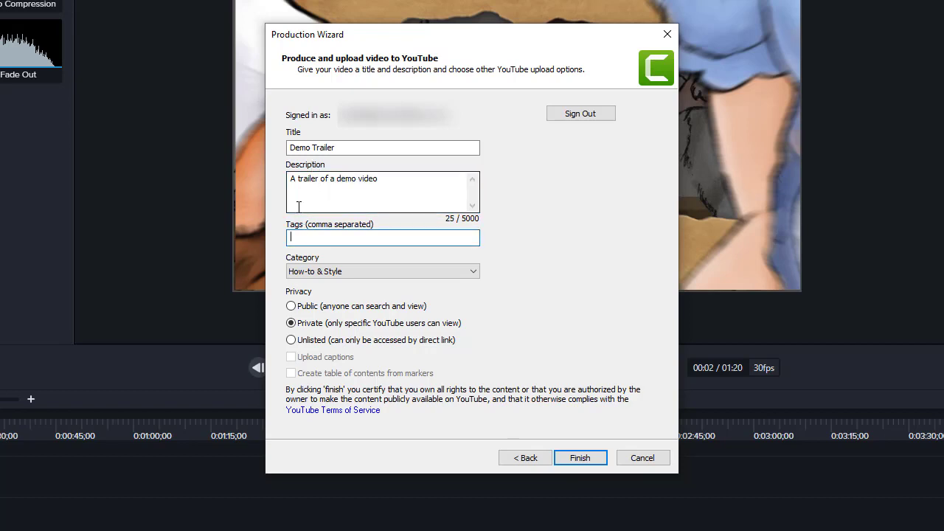
text(animation)
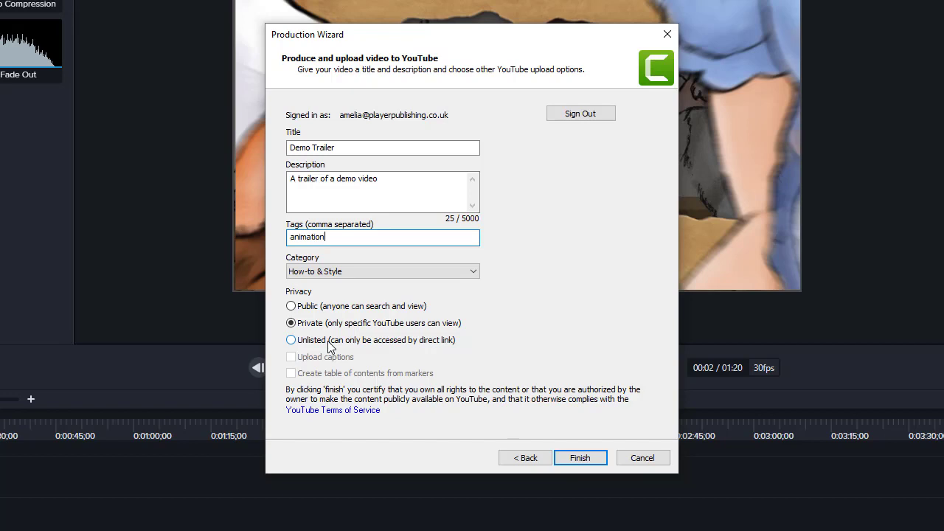
Step: Make the video's privacy Public and produce and upload it to YouTube
click(315, 309)
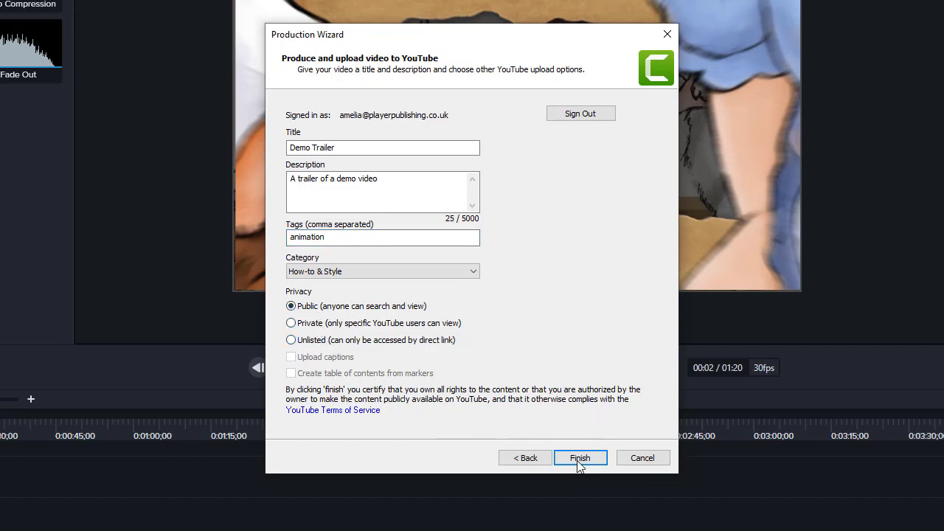
click(579, 458)
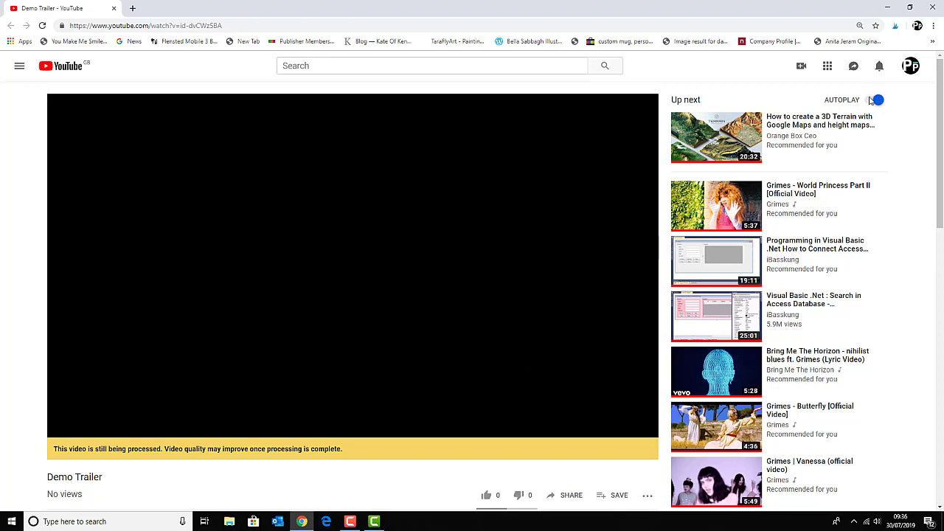
Step: Go to the account's own YouTube channel in the browser and play the uploaded Demo Trailer video
click(909, 68)
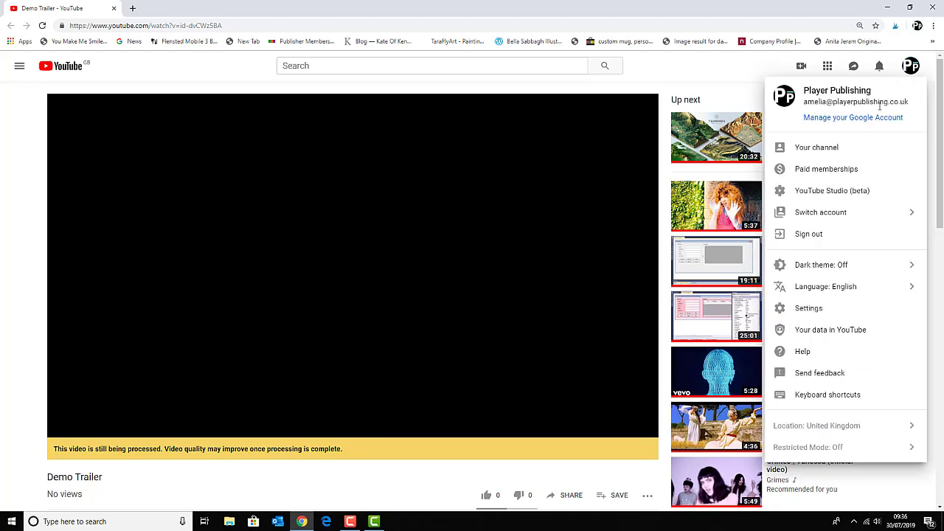
click(841, 148)
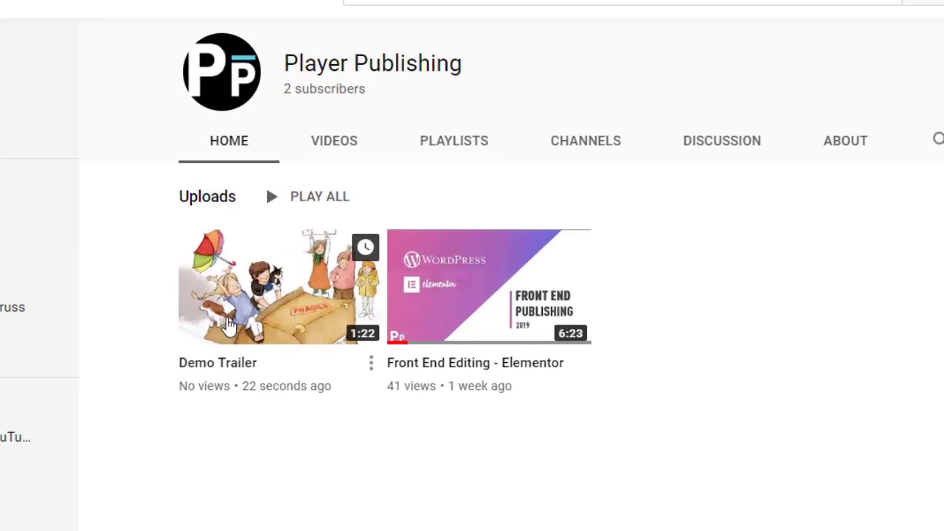
click(229, 325)
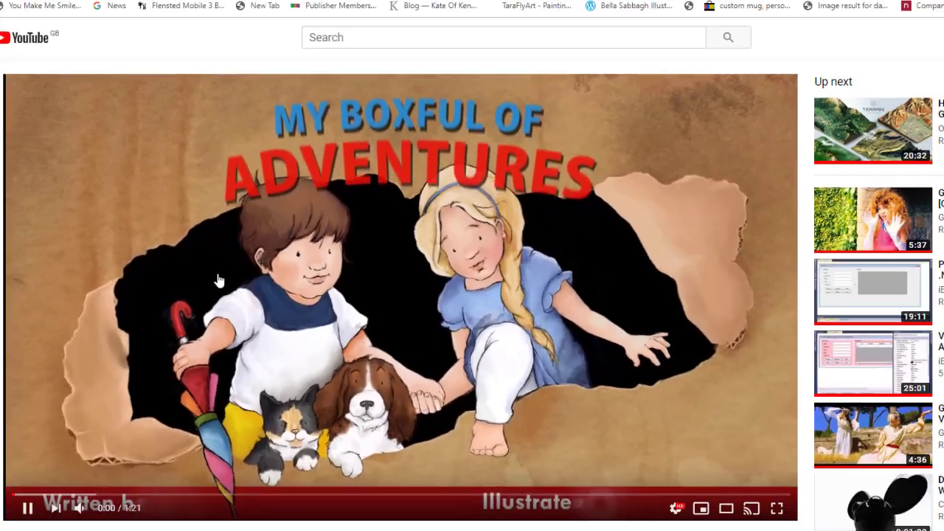